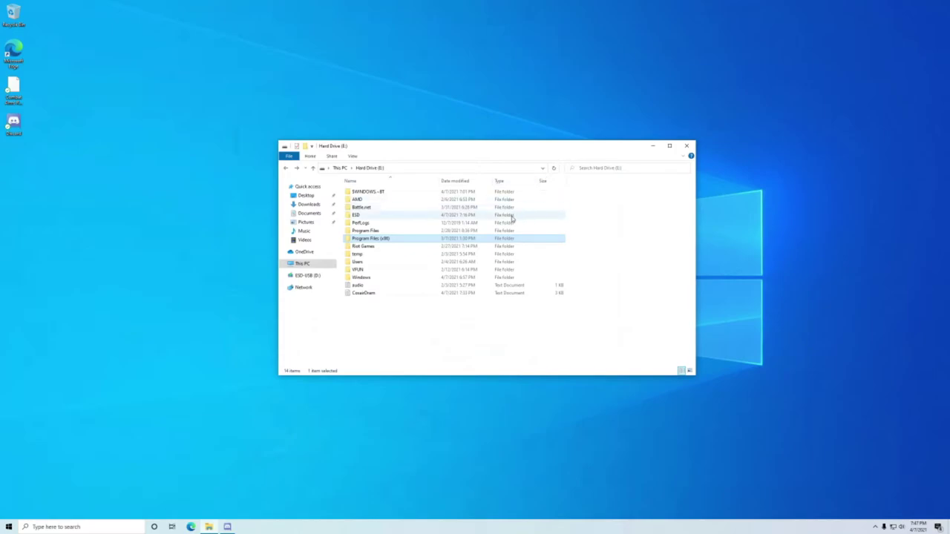
# - Look inside the Program Files and Battle.net folders on Hard Drive (E:), returning to the drive root
pyautogui.click(368, 231)
pyautogui.doubleClick(368, 231)
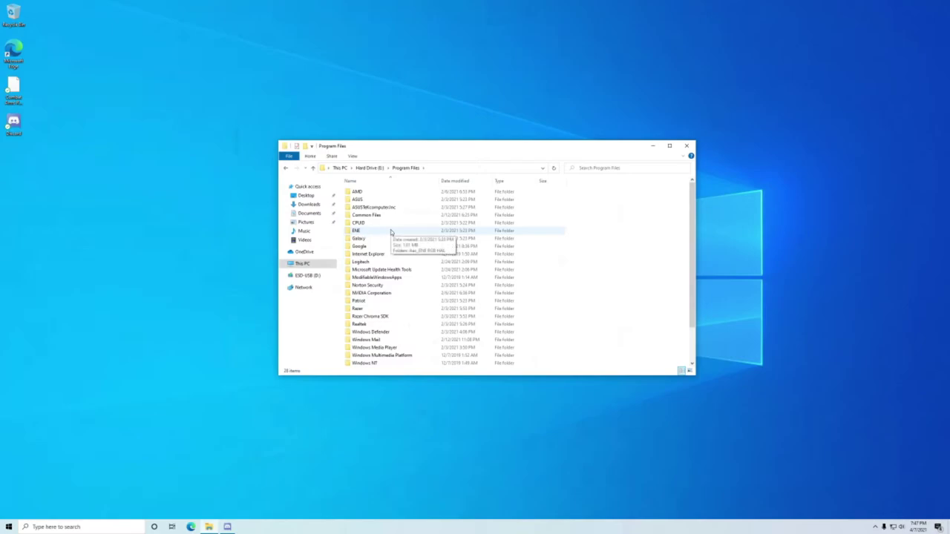
pyautogui.hotkey('alt', 'Left')
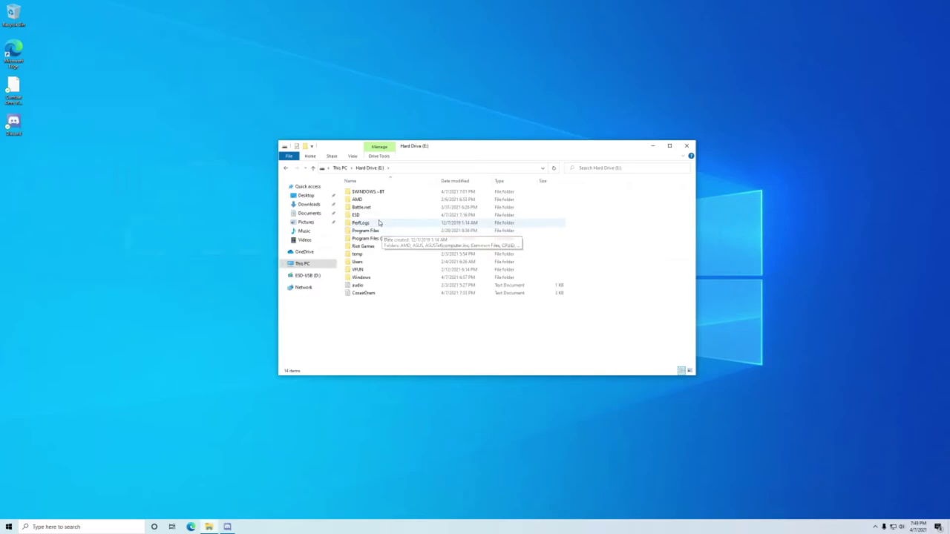
pyautogui.doubleClick(371, 207)
pyautogui.hotkey('alt', 'Left')
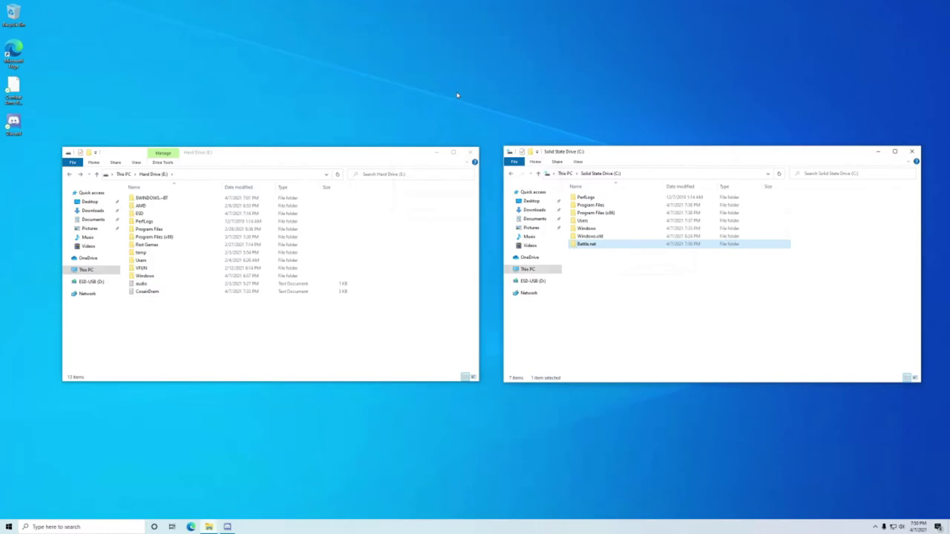
# - Search Windows for the Blizzard launcher with the term "blizz"
pyautogui.press('super')
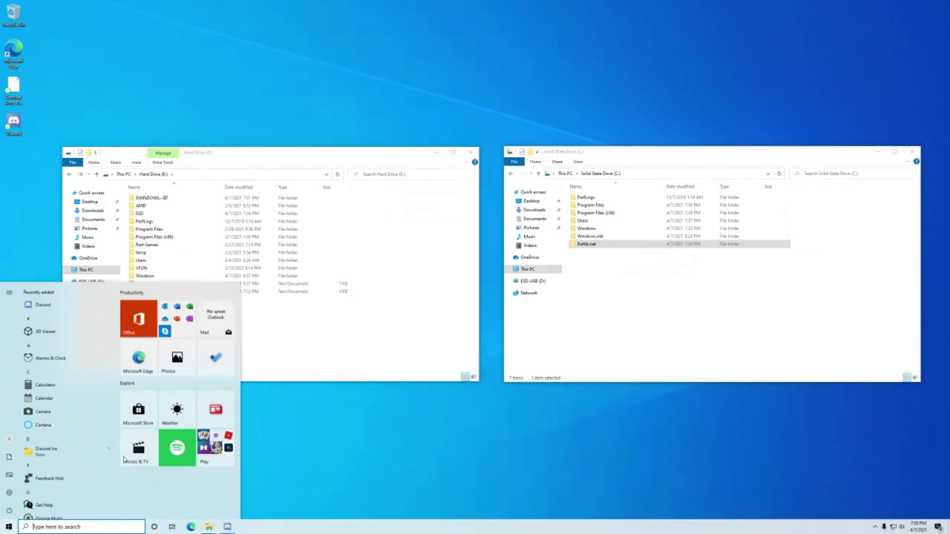
pyautogui.write('bliz')
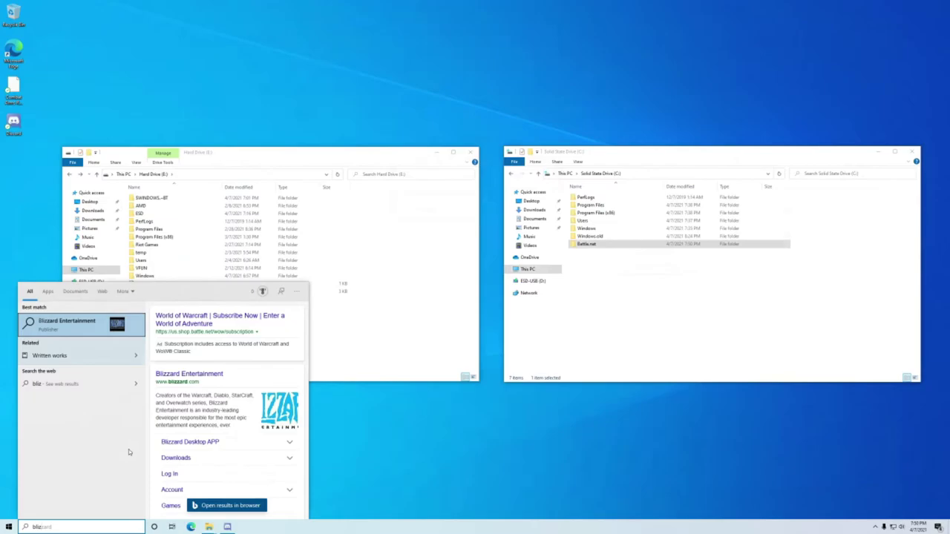
pyautogui.write('z')
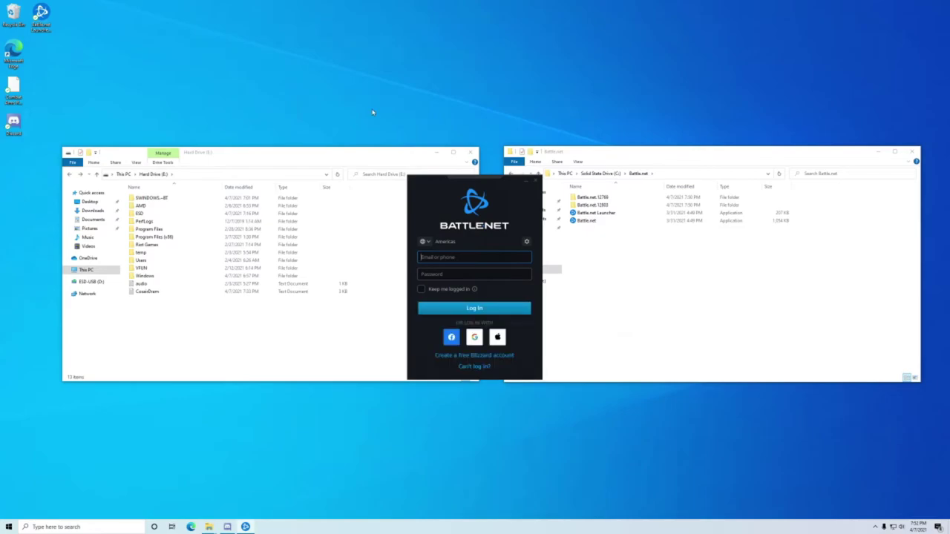
# - Start signing in to Battle.net with the Facebook login option and switch away from the browser's login page
pyautogui.click(454, 340)
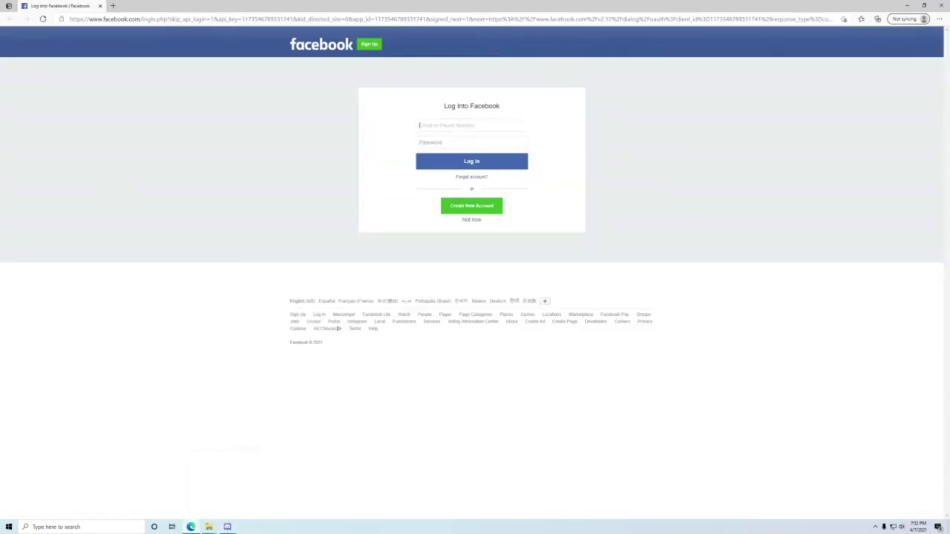
pyautogui.hotkey('alt', 'Tab')
pyautogui.click(333, 364)
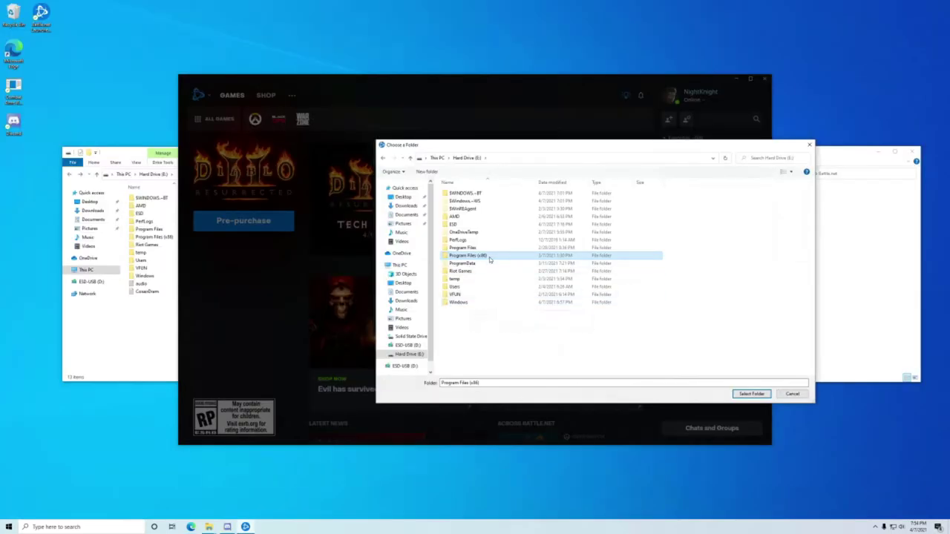
# - Browse Program Files (x86) on Hard Drive (E:) in the folder chooser and look inside the Call of Duty Modern Warfare folder
pyautogui.doubleClick(489, 257)
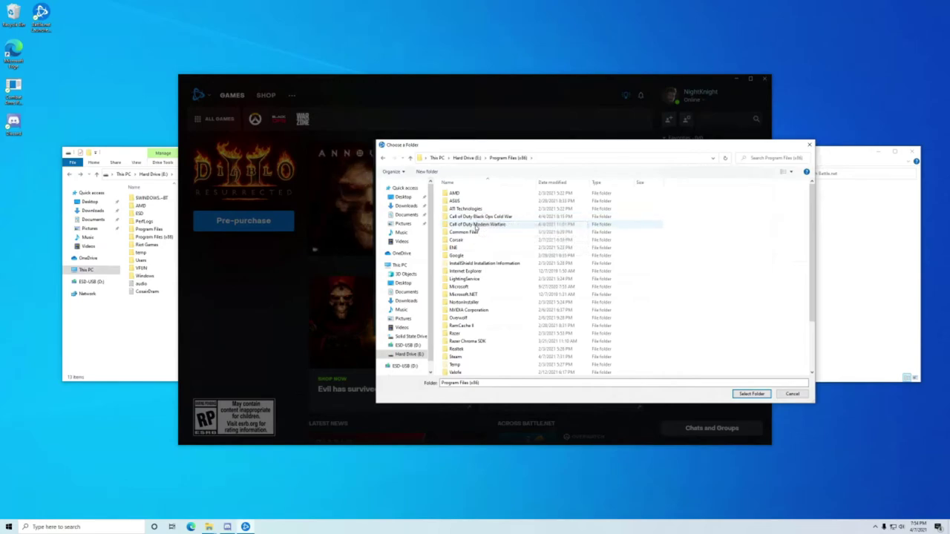
pyautogui.doubleClick(476, 224)
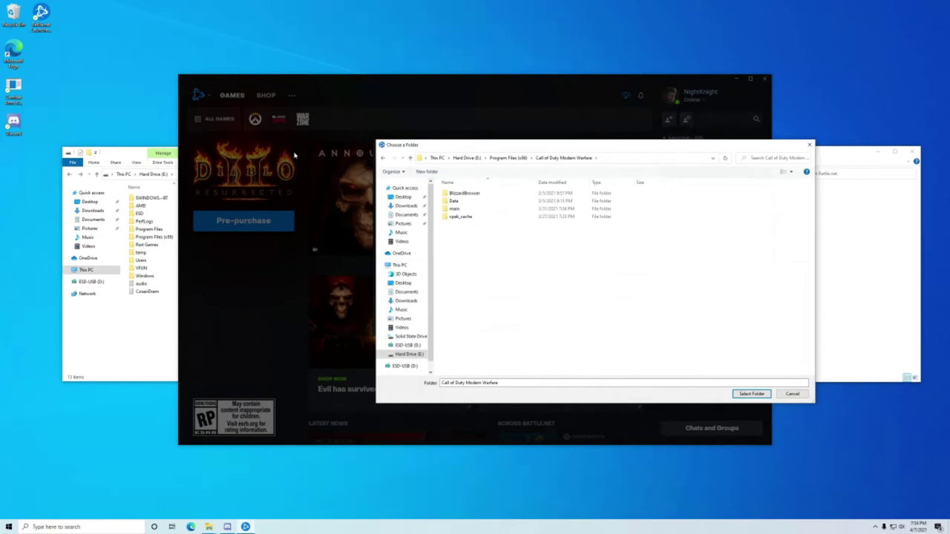
pyautogui.click(383, 159)
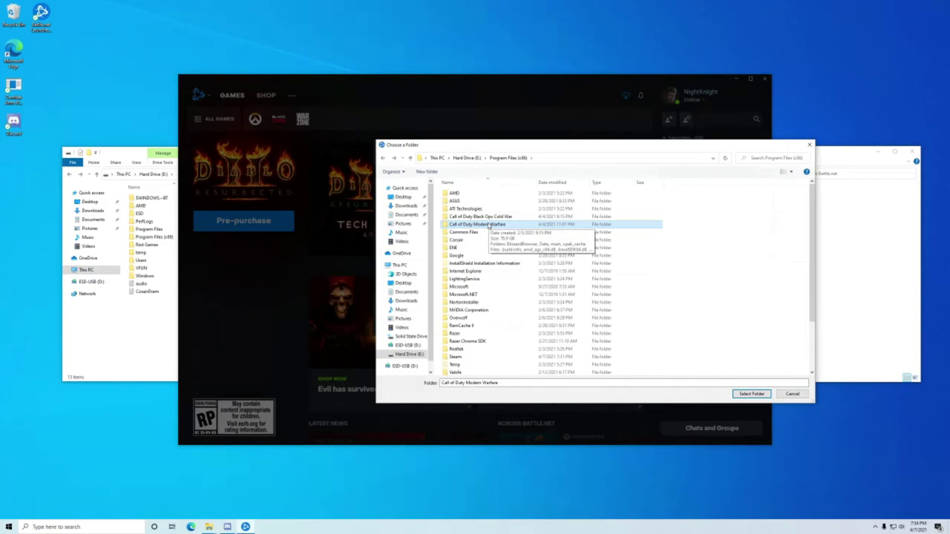
pyautogui.press('Up')
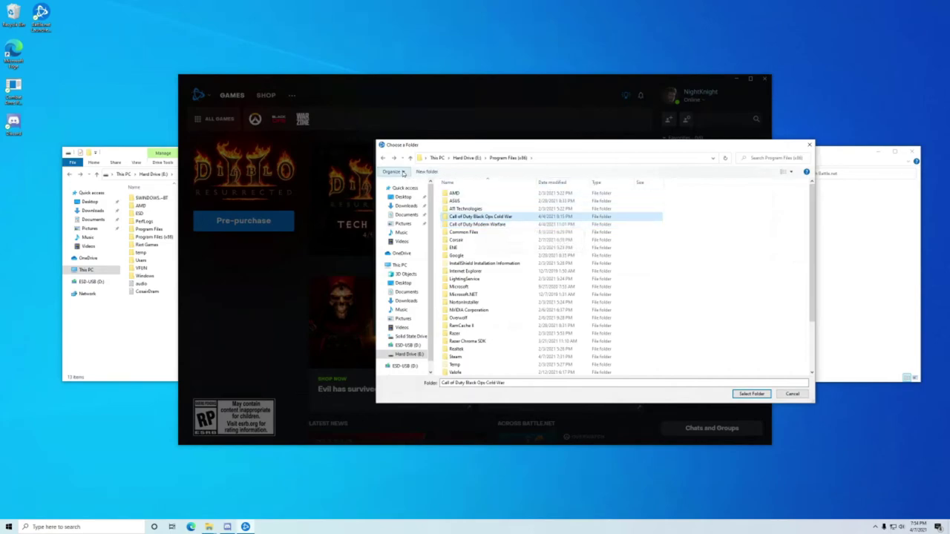
# - Select Program Files (x86) on Hard Drive (E:) as the installed games location and close the game scan
pyautogui.click(382, 159)
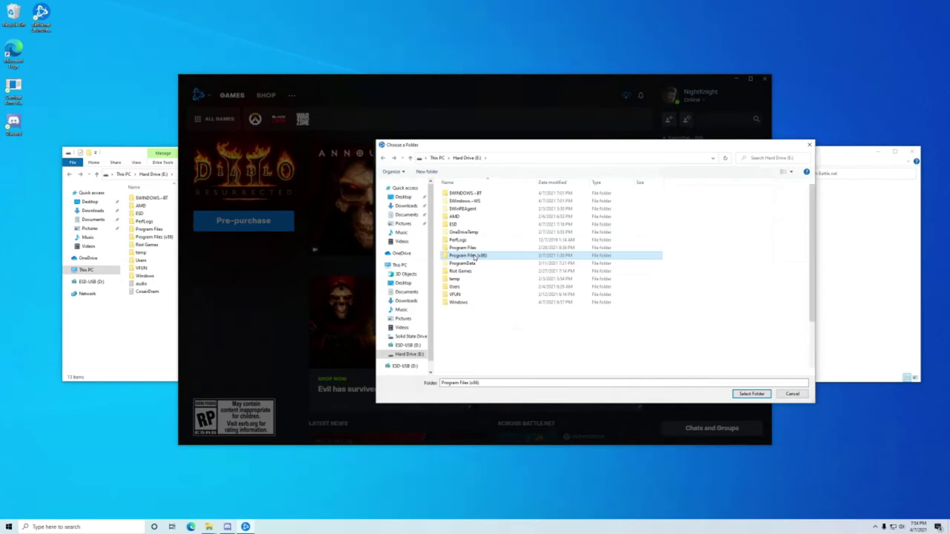
pyautogui.doubleClick(475, 256)
pyautogui.click(382, 158)
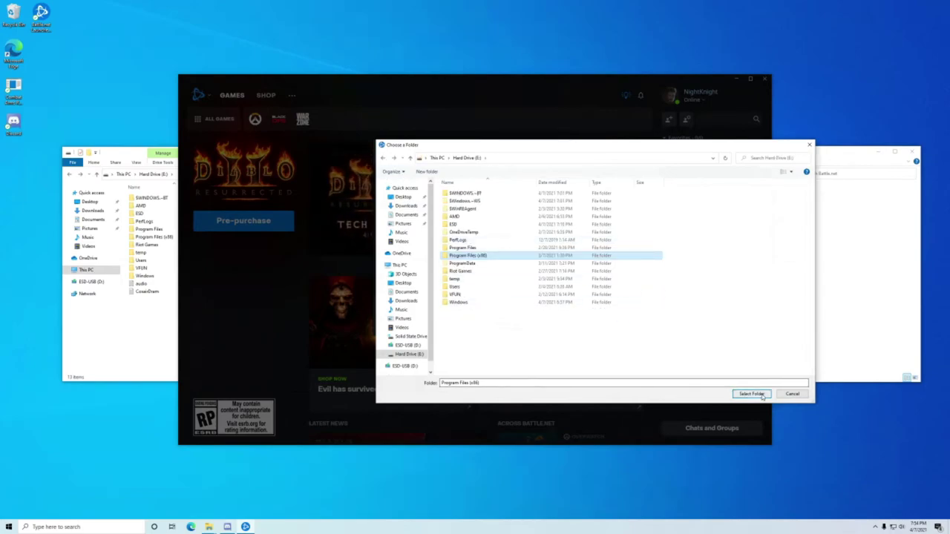
pyautogui.click(751, 394)
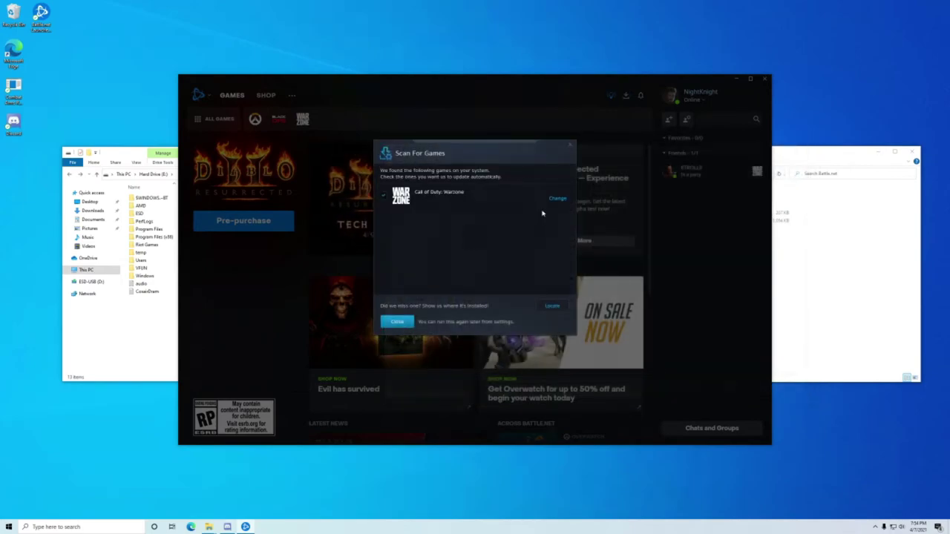
pyautogui.press('Escape')
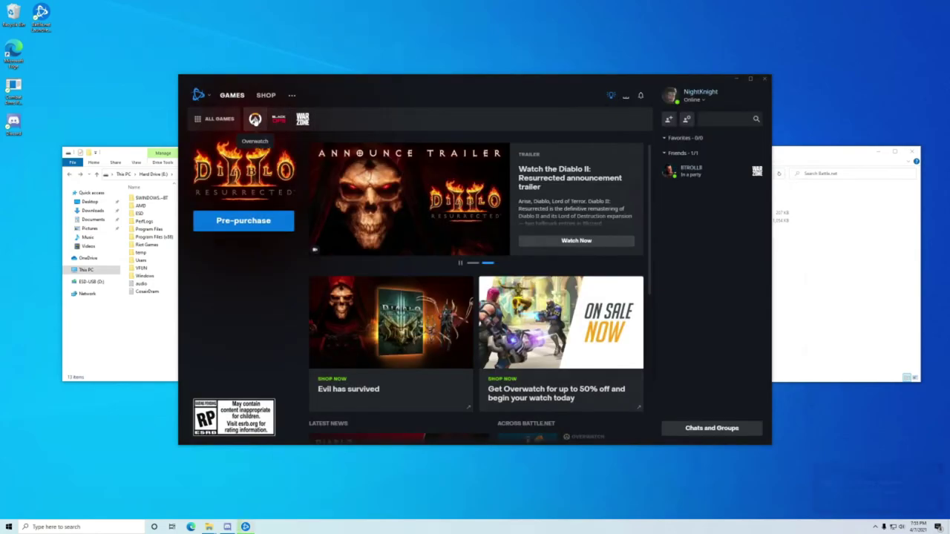
# - Open the Call of Duty: Warzone page in Battle.net and launch the game
pyautogui.click(302, 120)
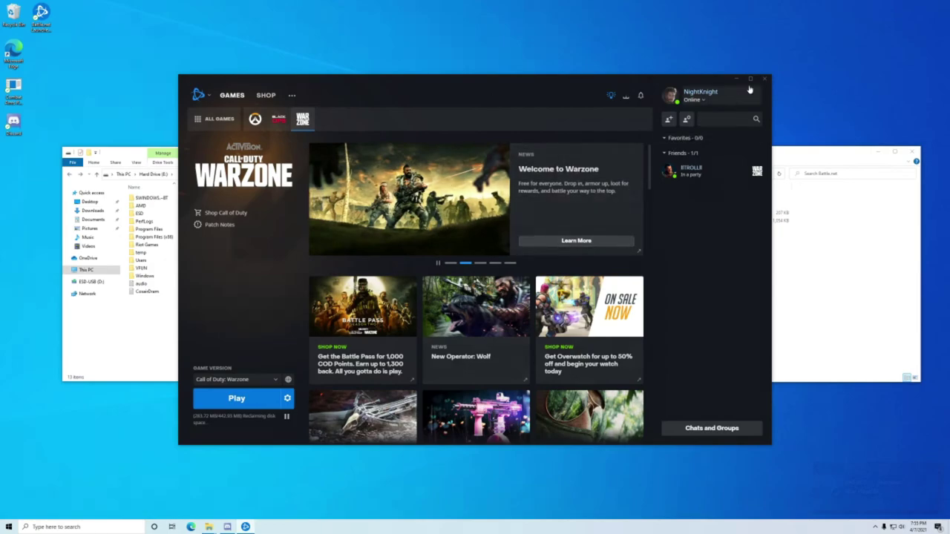
pyautogui.click(257, 400)
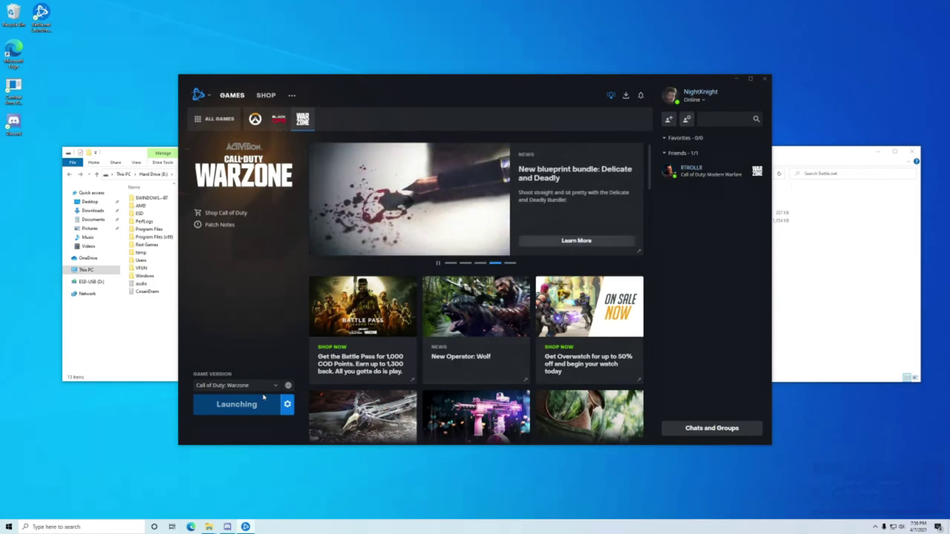
# - Minimize the Hard Drive (E:) window and close the Battle.net folder window
pyautogui.click(165, 356)
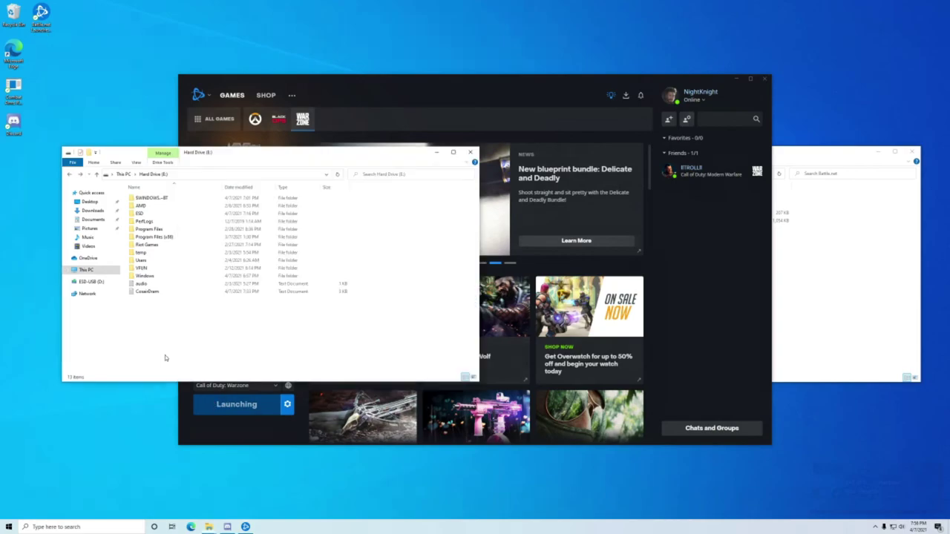
pyautogui.click(437, 154)
pyautogui.click(823, 258)
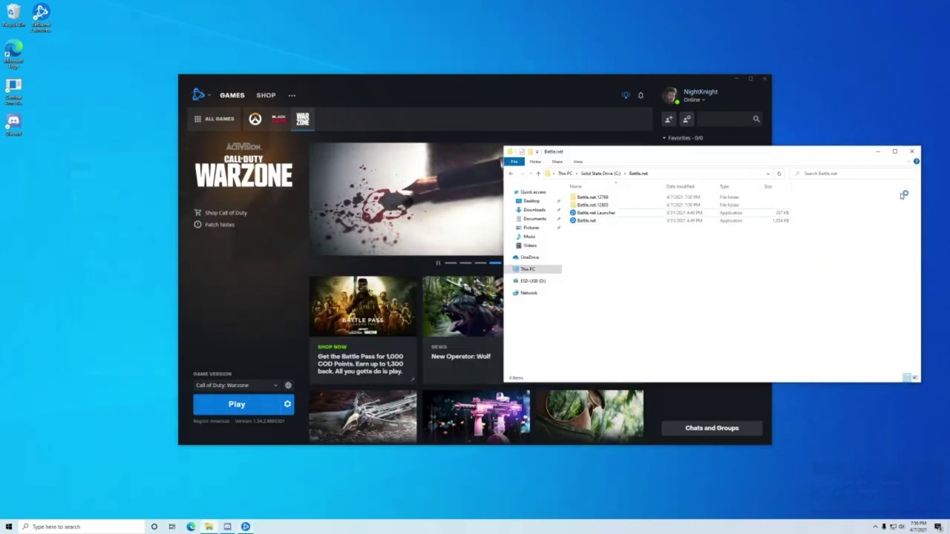
pyautogui.click(914, 152)
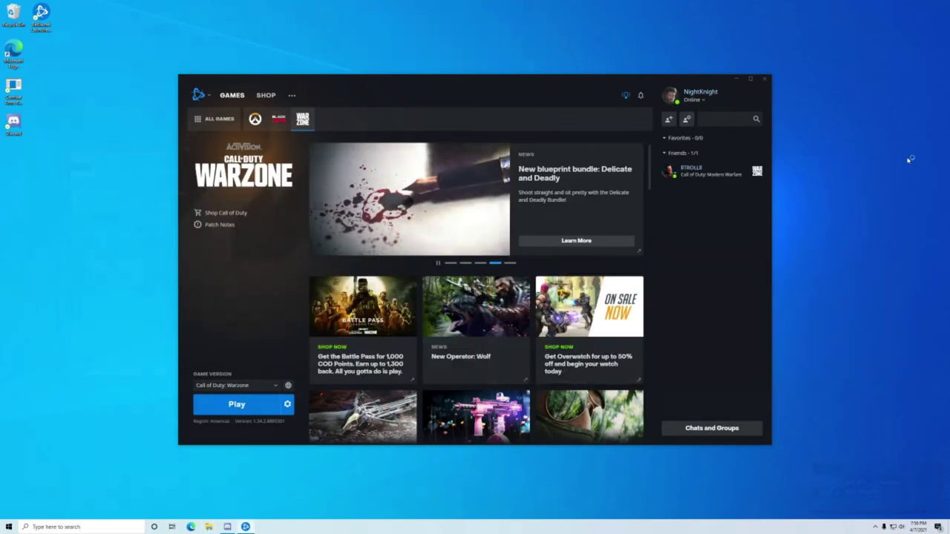
# - Launch Call of Duty: Warzone once more and dismiss the automatic file download notification
pyautogui.click(254, 413)
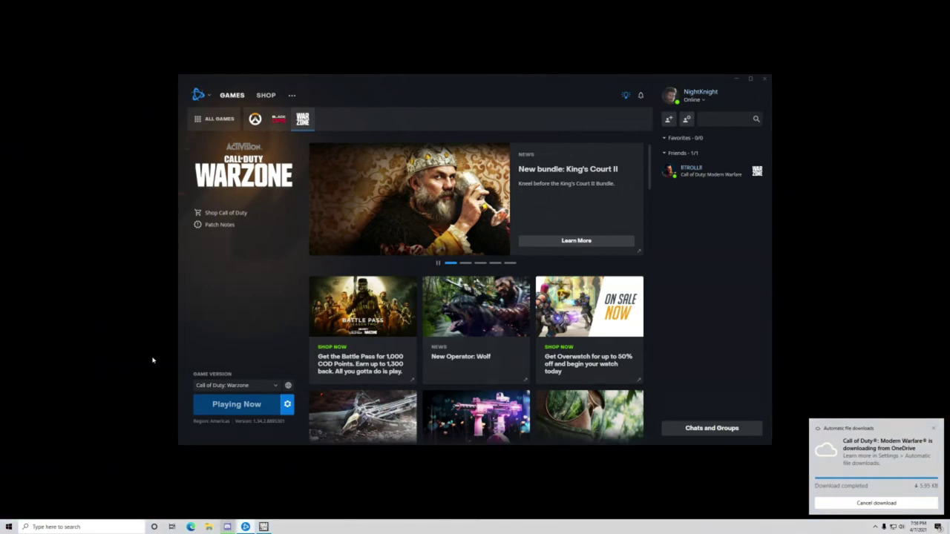
pyautogui.click(932, 429)
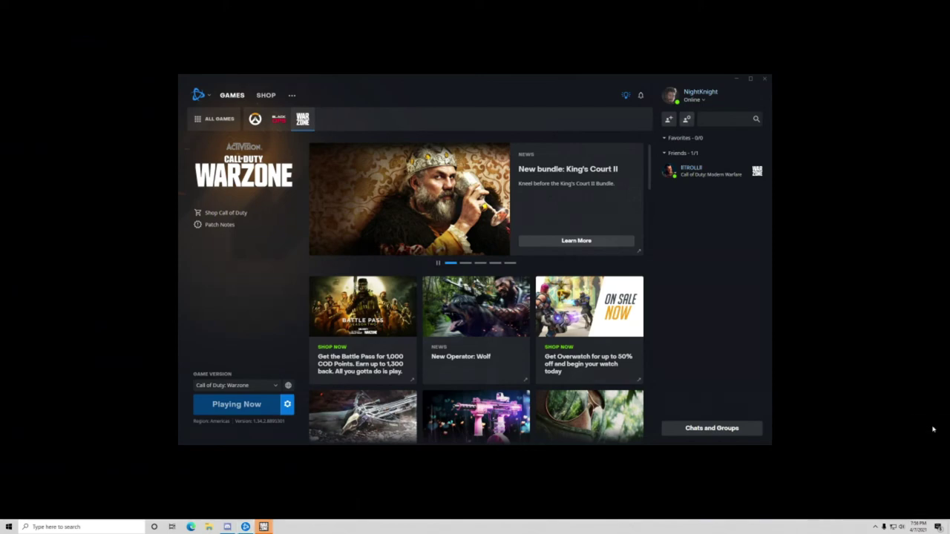
# - Allow Call of Duty: Modern Warfare through Windows Defender Firewall on public networks and minimize the Discord window
pyautogui.click(874, 528)
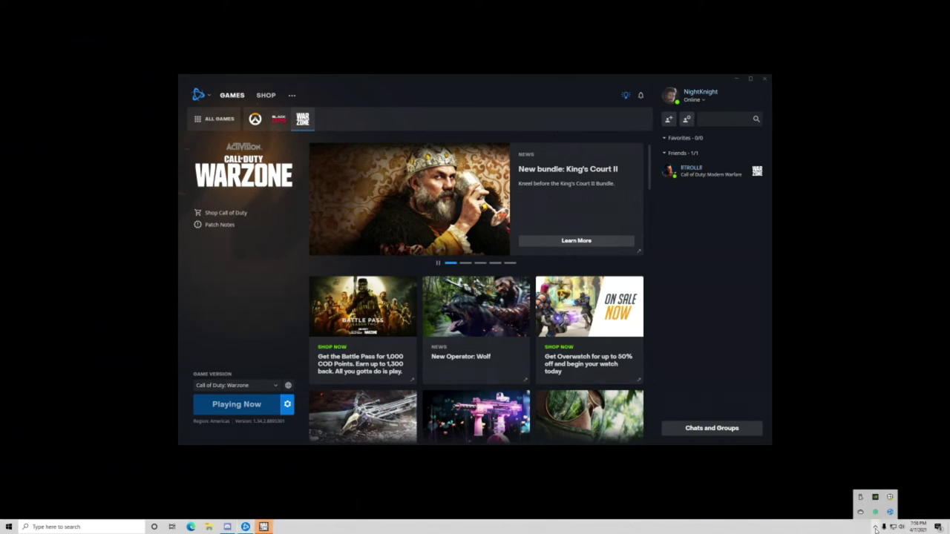
pyautogui.click(890, 512)
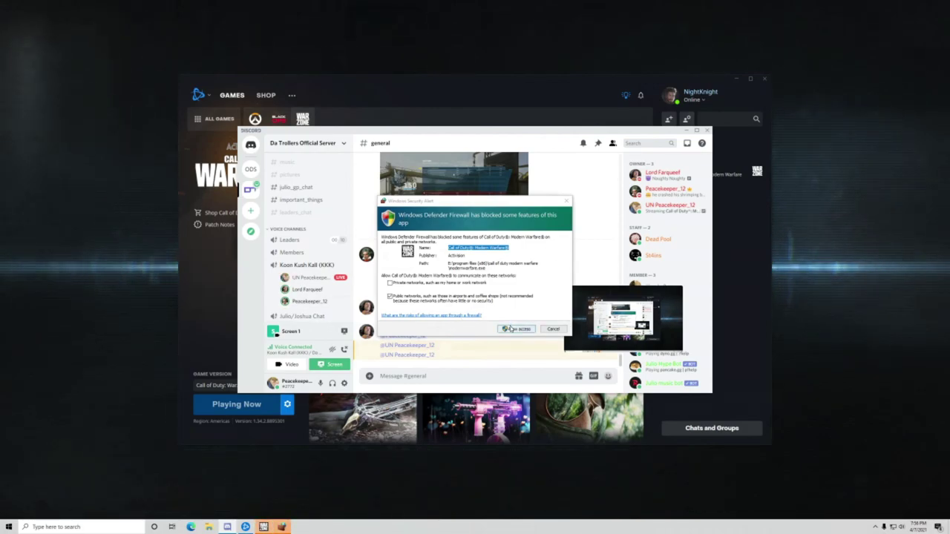
pyautogui.click(509, 329)
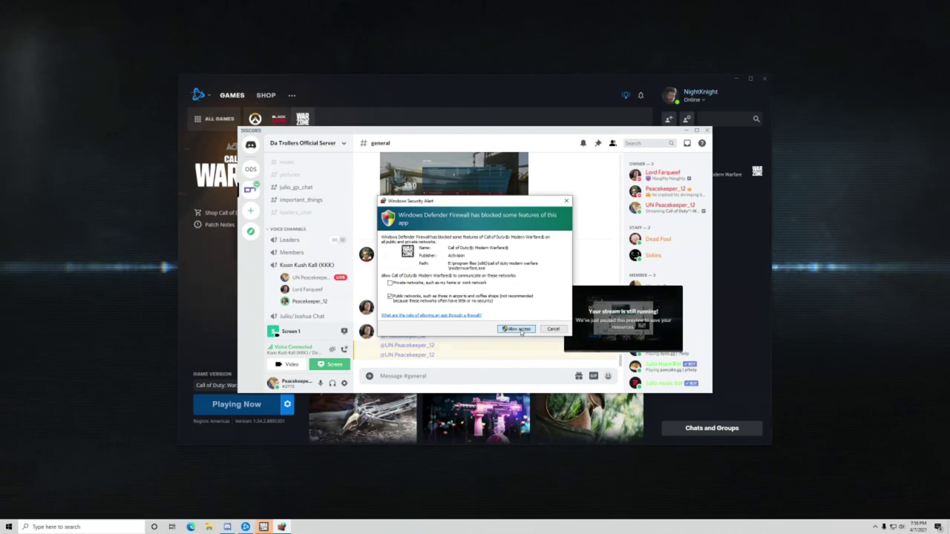
pyautogui.click(517, 331)
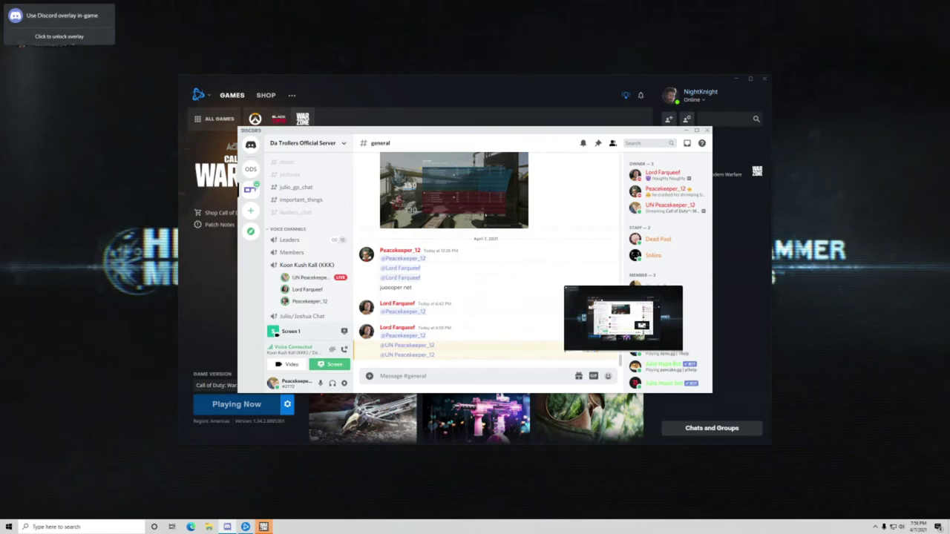
pyautogui.click(685, 131)
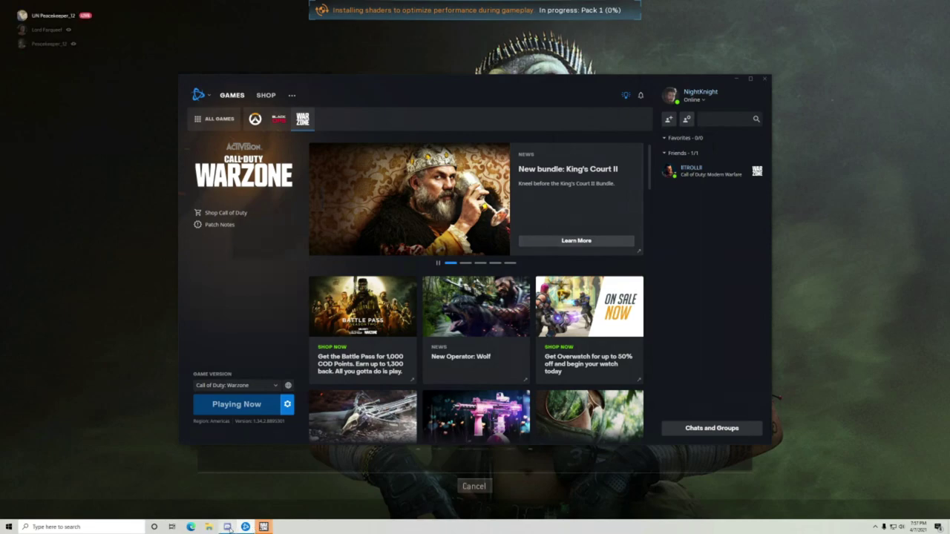
# - Restore the Discord window and open its user settings
pyautogui.moveTo(229, 528)
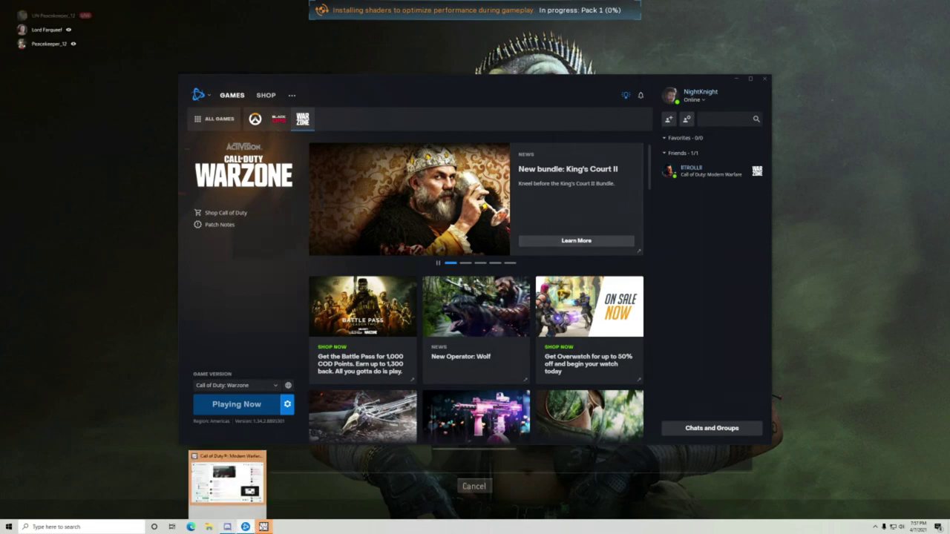
pyautogui.click(229, 526)
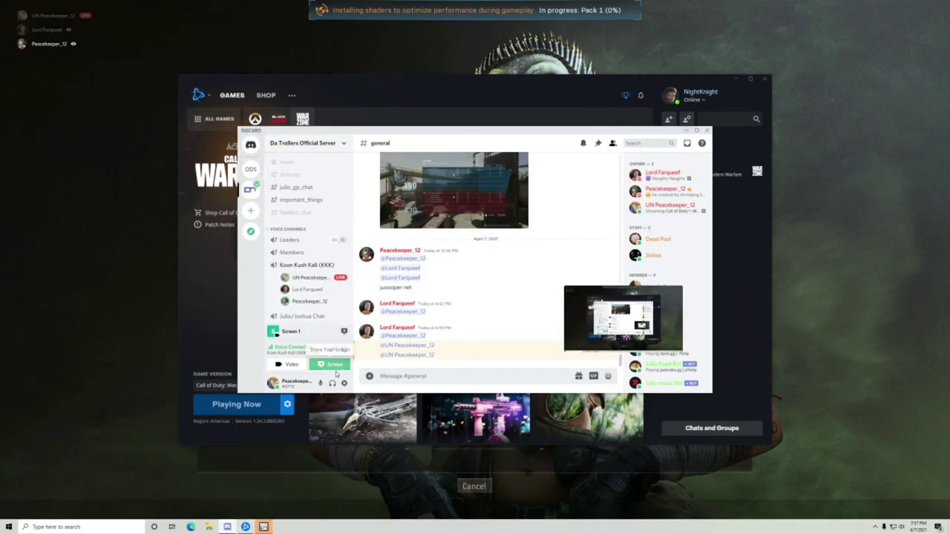
pyautogui.click(344, 383)
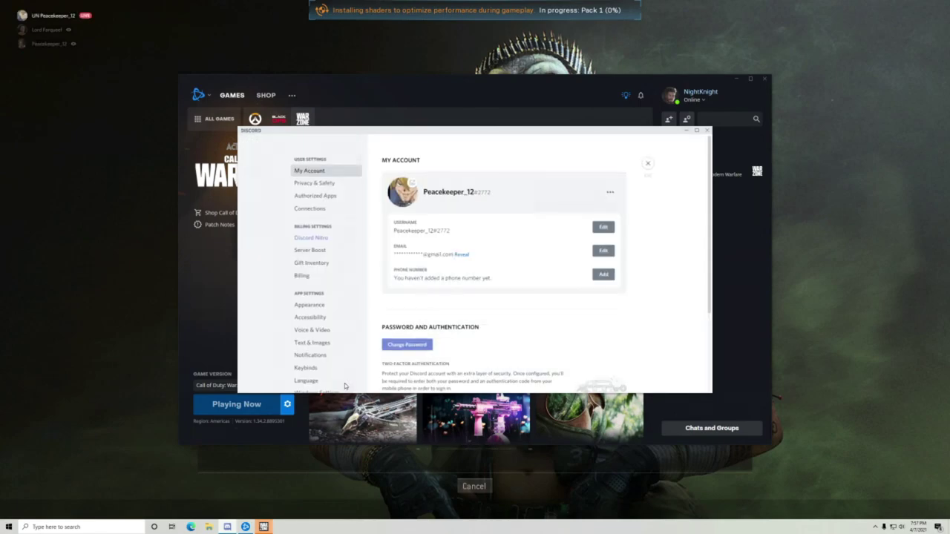